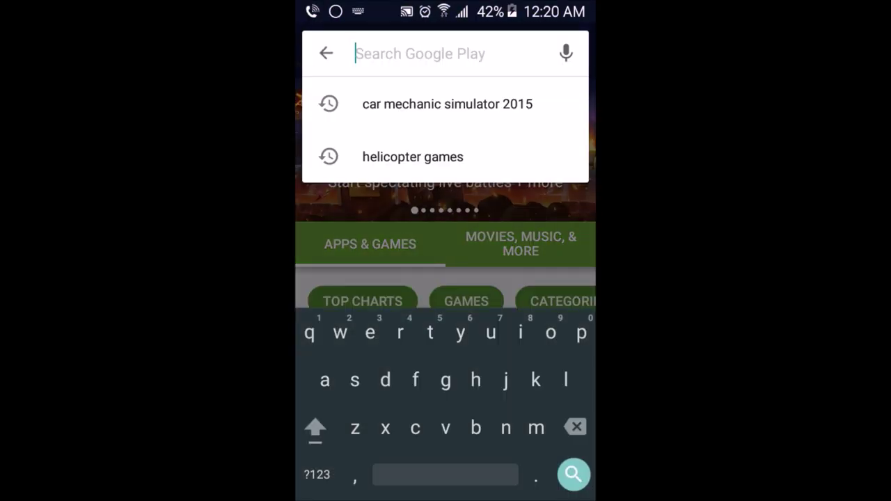
Step: Search Play Store for 'screen recorder' and open NLL's Screen Recorder from the results
type("scr")
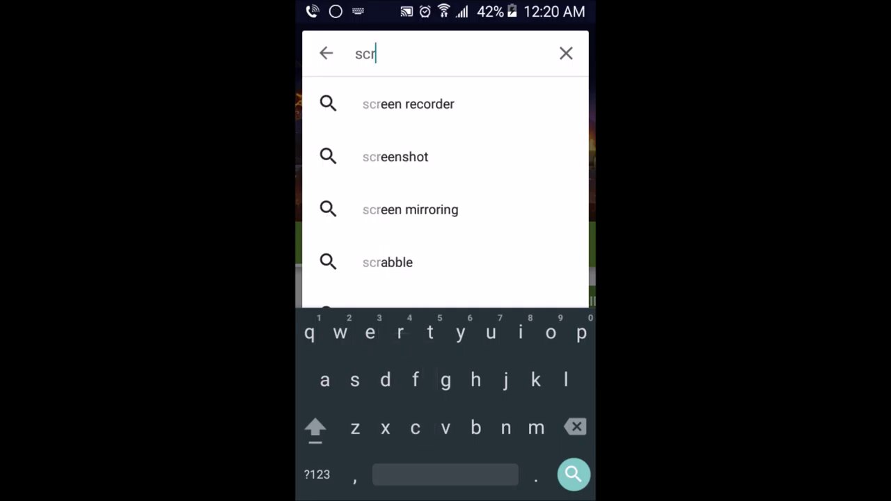
left_click(408, 103)
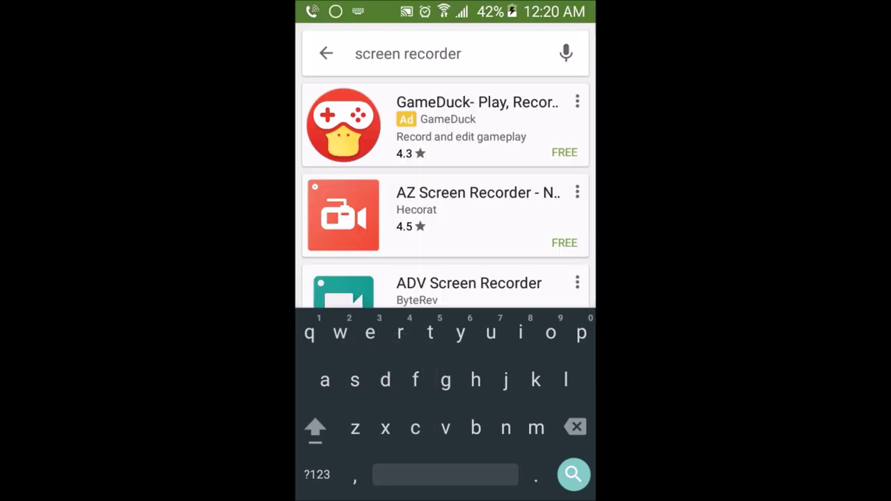
mouse_move(522, 368)
left_mouse_down()
mouse_move(541, 136)
mouse_move(557, 99)
left_mouse_up()
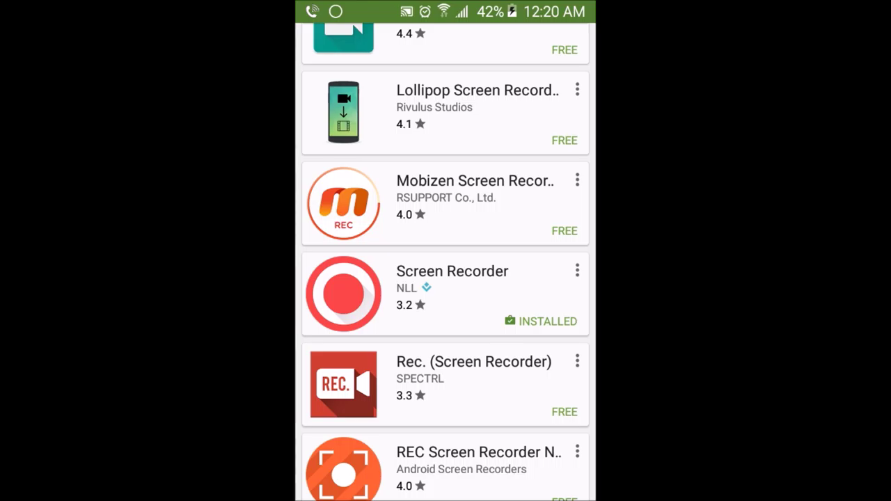
left_click(449, 291)
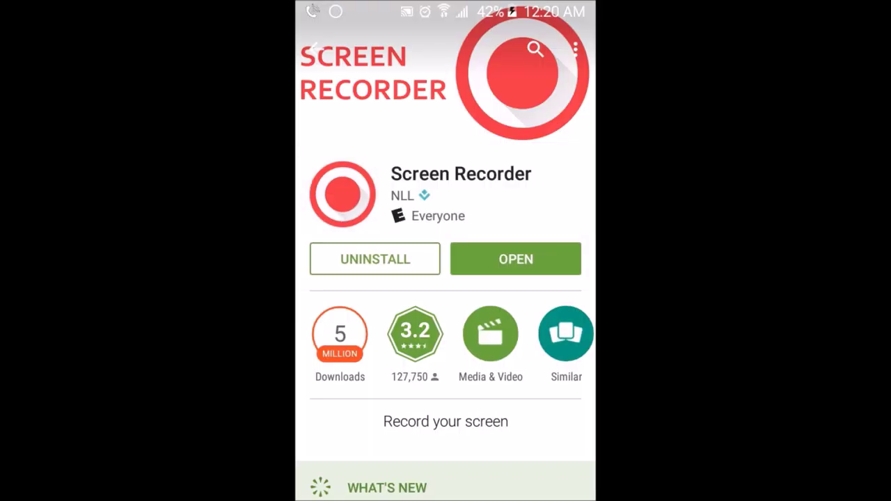
Step: Scroll down NLL's Screen Recorder page through ratings, what's new and similar apps
scroll(533, 259, "down", 10)
scroll(530, 251, "down", 2)
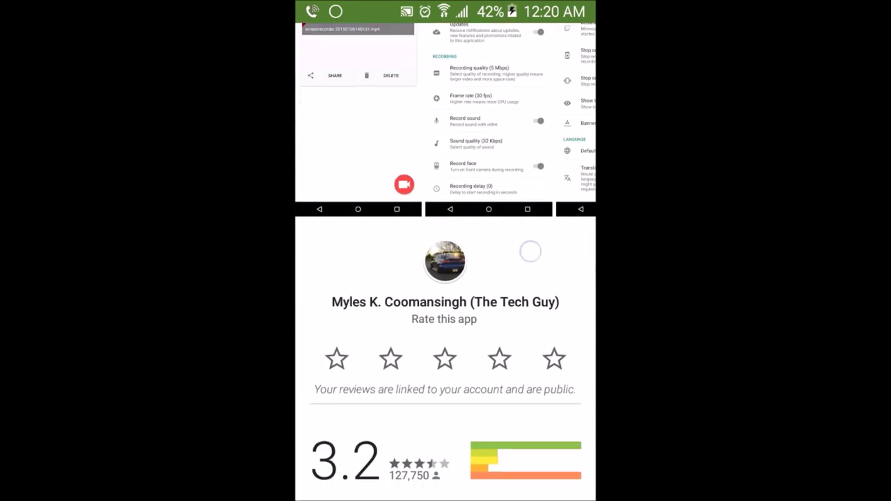
scroll(529, 251, "down", 5)
scroll(527, 338, "down", 5)
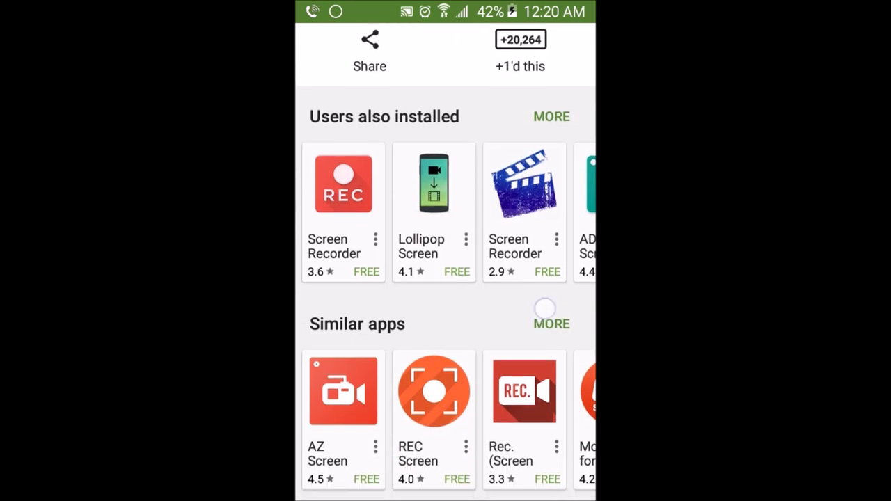
scroll(545, 307, "down", 3)
scroll(521, 303, "right", 3)
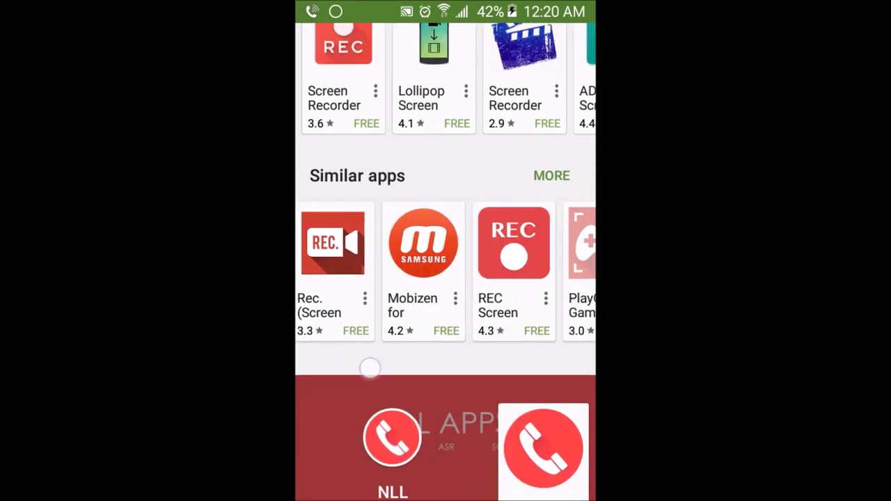
scroll(446, 271, "left", 3)
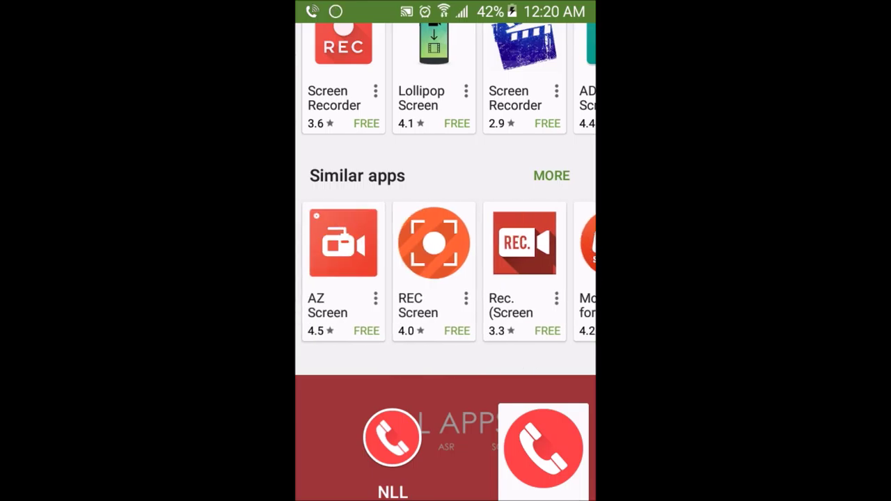
Step: Scroll back to the top of the store page and launch the installed Screen Recorder
scroll(527, 281, "up", 2)
scroll(527, 281, "up", 5)
scroll(561, 151, "up", 5)
scroll(514, 402, "up", 3)
scroll(513, 428, "up", 4)
scroll(537, 236, "up", 6)
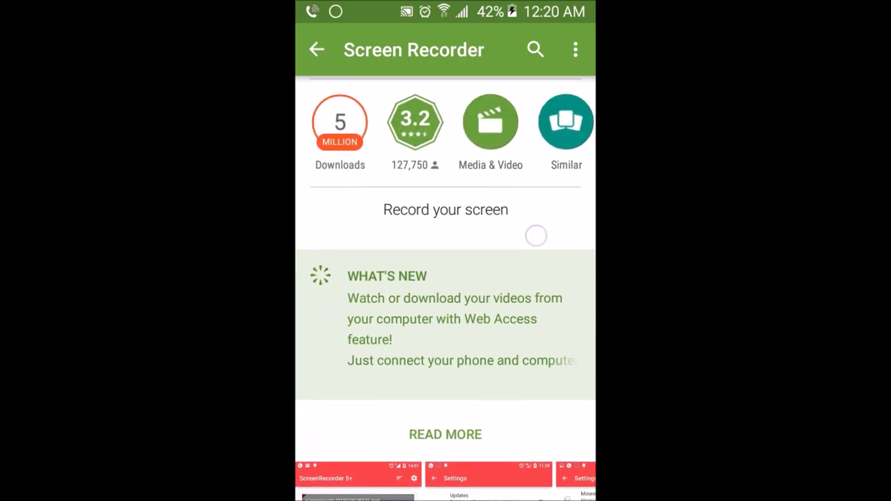
scroll(536, 236, "up", 5)
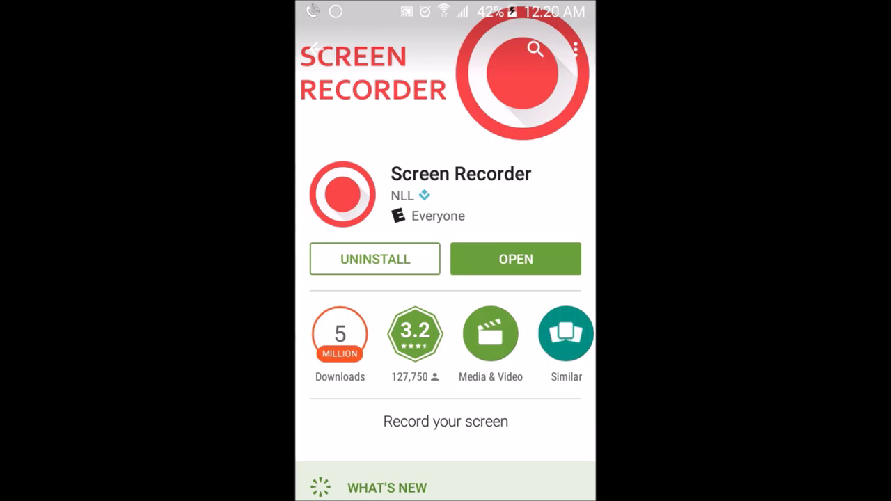
left_click(523, 264)
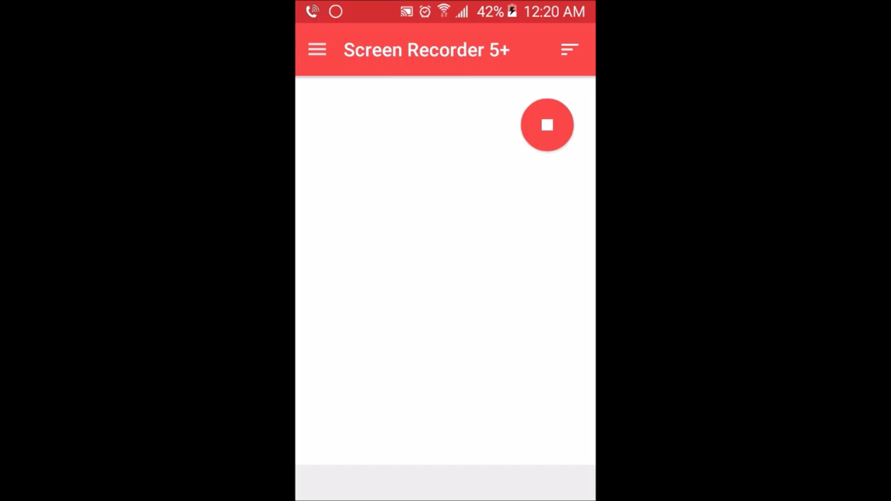
Step: Review the drawer's GIF maker, Video trimmer, Web access and Settings entries
left_click(316, 49)
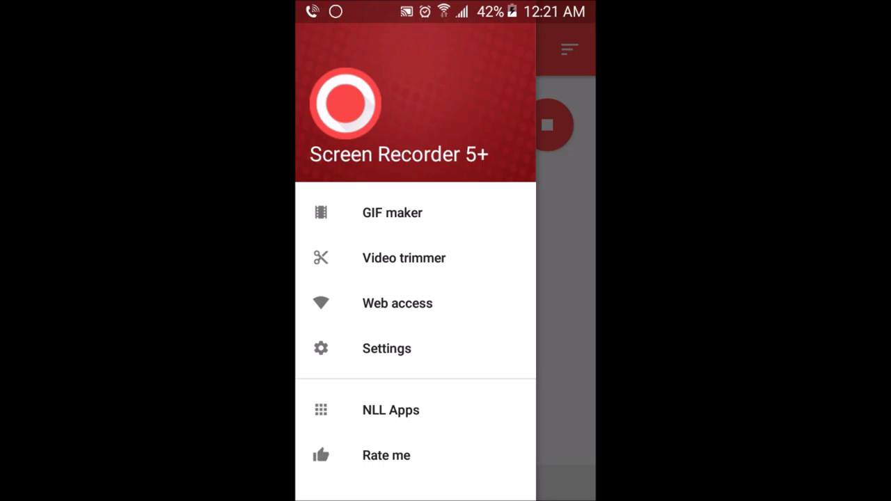
left_click_drag(468, 431, 481, 283)
left_click(416, 348)
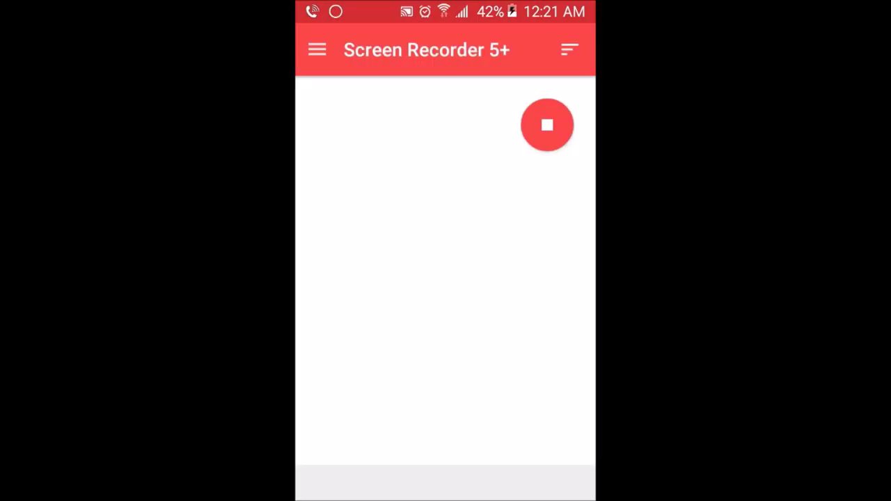
Step: Scroll through Settings: recording folder, 10-second start delay, minimize, stop-on-sleep and shake options
scroll(511, 292, "down", 10)
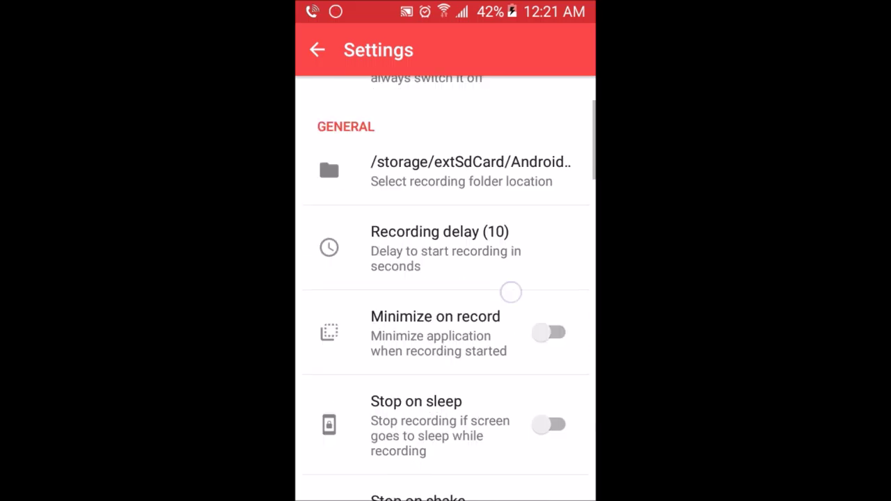
scroll(495, 274, "down", 2)
scroll(495, 274, "down", 5)
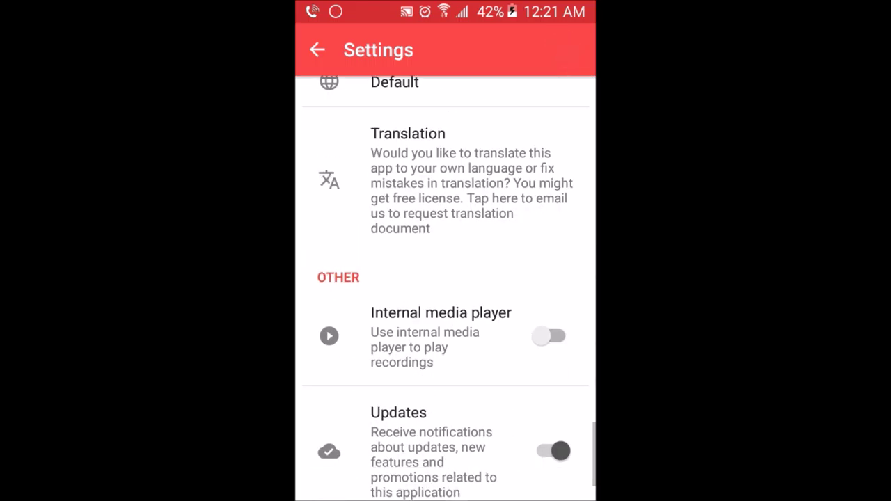
scroll(545, 206, "down", 1)
scroll(569, 128, "up", 5)
scroll(509, 292, "up", 10)
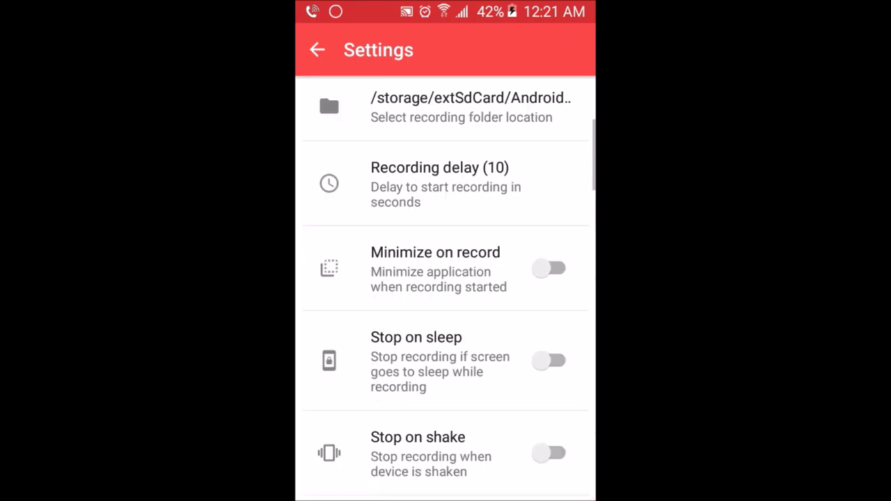
scroll(509, 332, "up", 2)
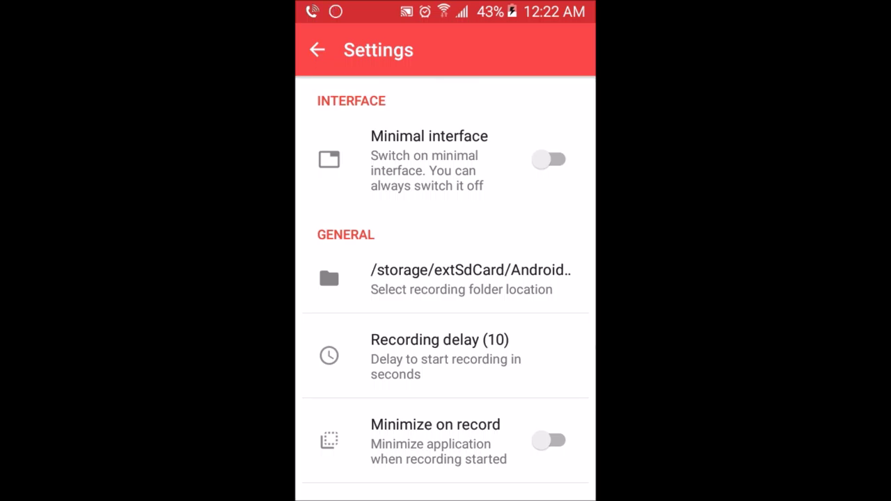
left_click_drag(562, 362, 562, 209)
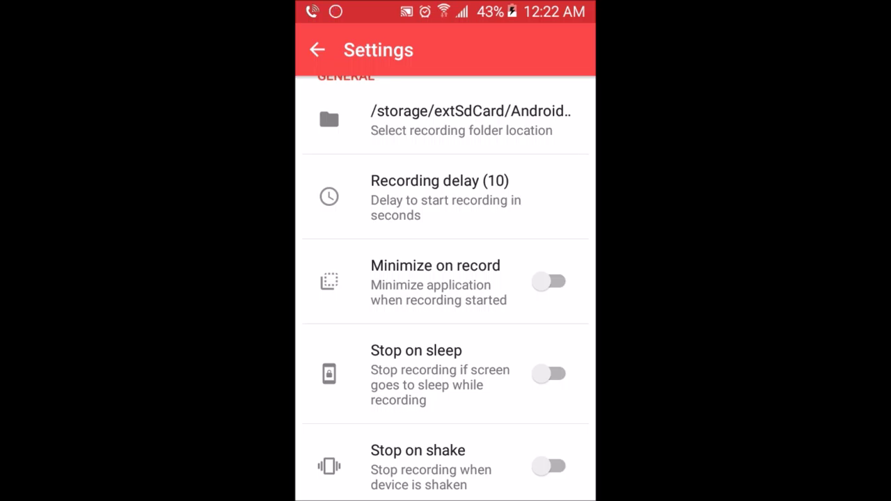
left_click_drag(554, 411, 554, 337)
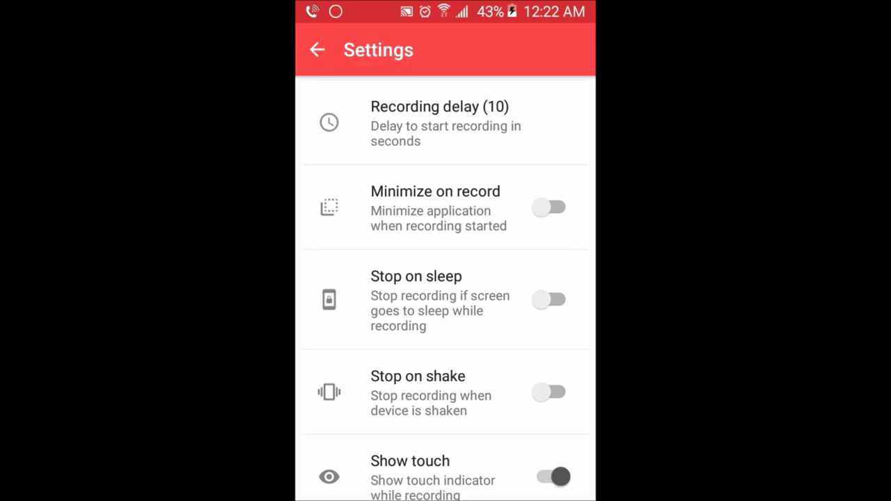
left_click_drag(567, 441, 567, 308)
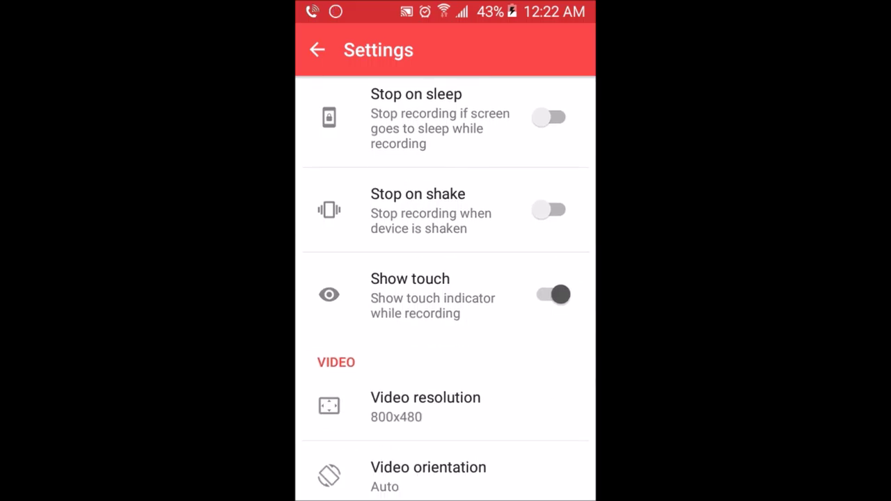
mouse_move(454, 416)
left_mouse_down()
mouse_move(521, 260)
mouse_move(522, 349)
left_mouse_up()
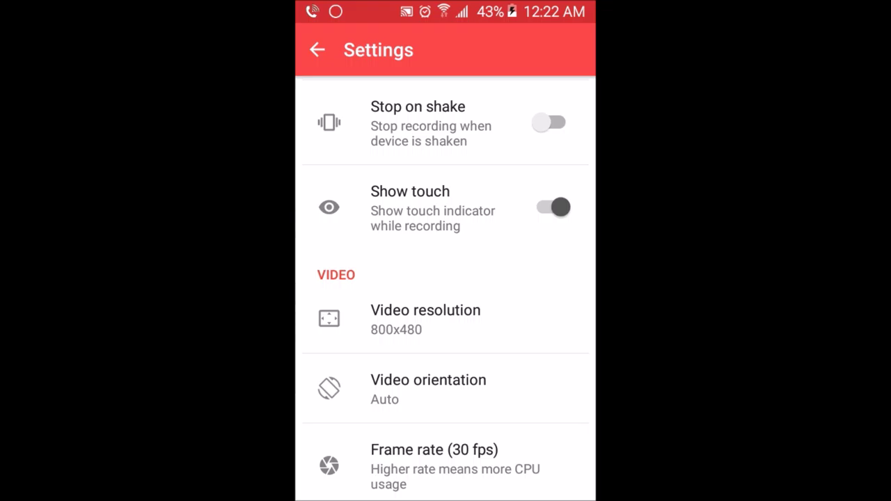
left_click(454, 396)
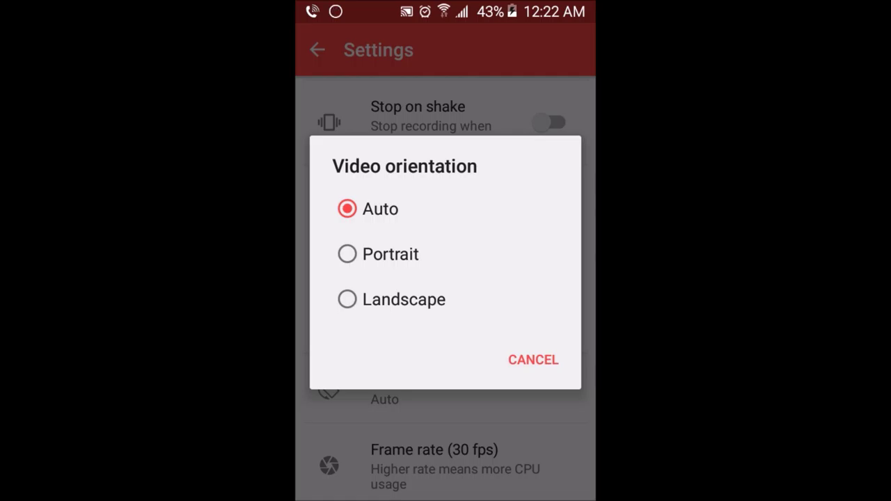
key("Escape")
scroll(534, 370, "down", 3)
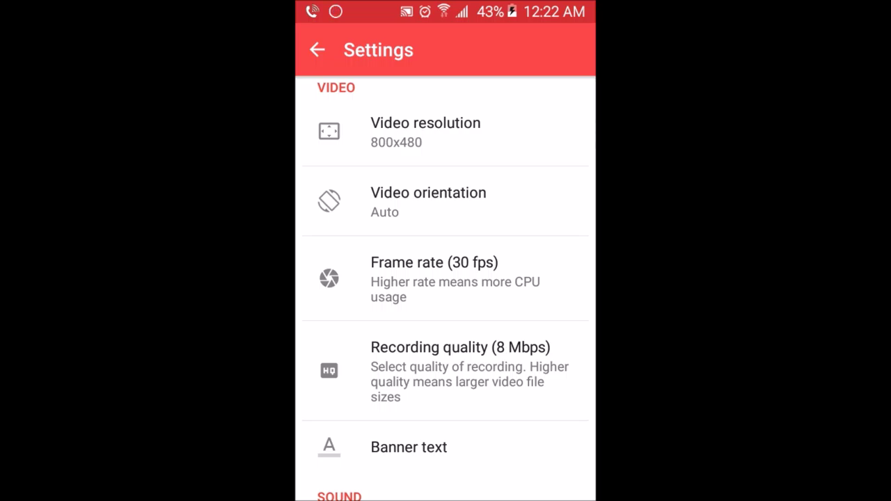
left_click_drag(519, 462, 543, 374)
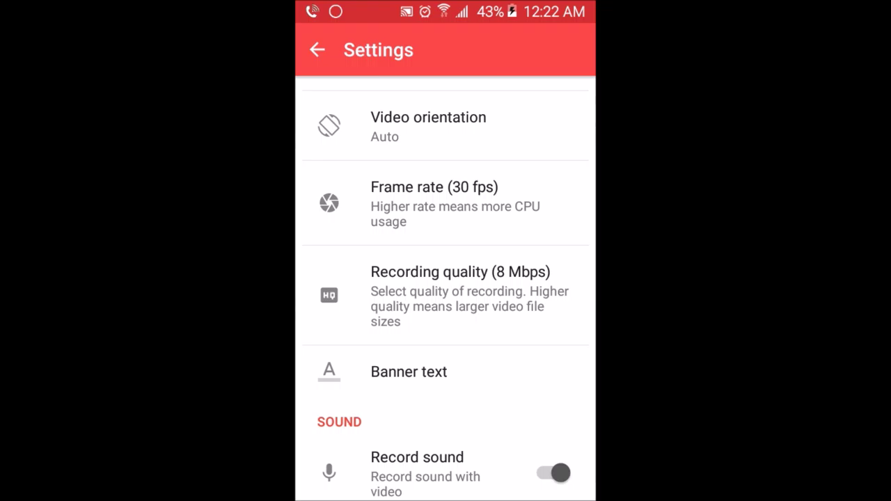
left_click_drag(559, 441, 559, 327)
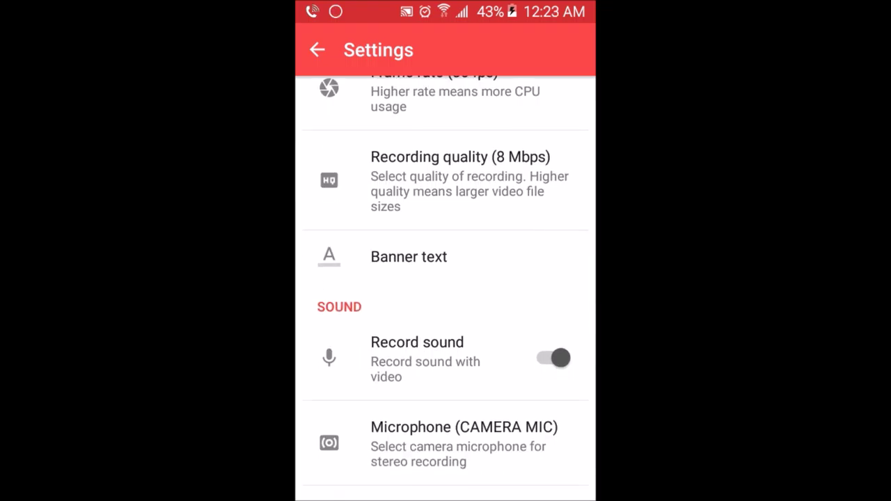
scroll(445, 288, "down", 2)
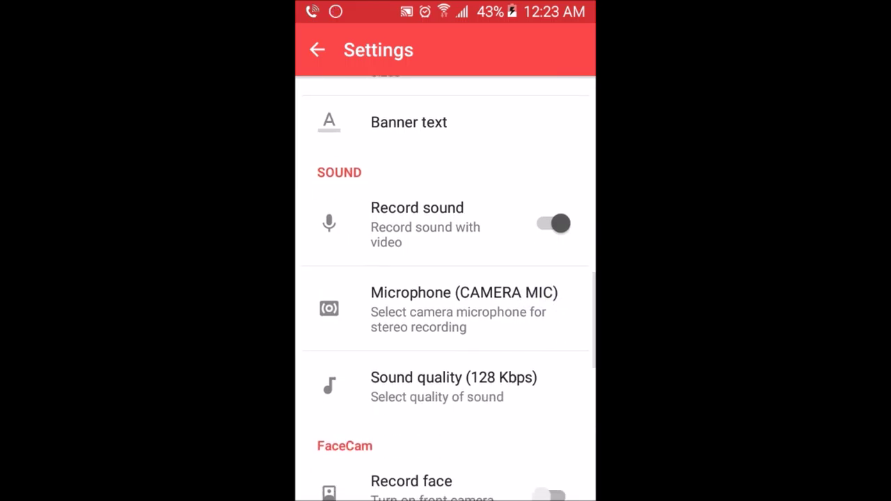
left_click(445, 308)
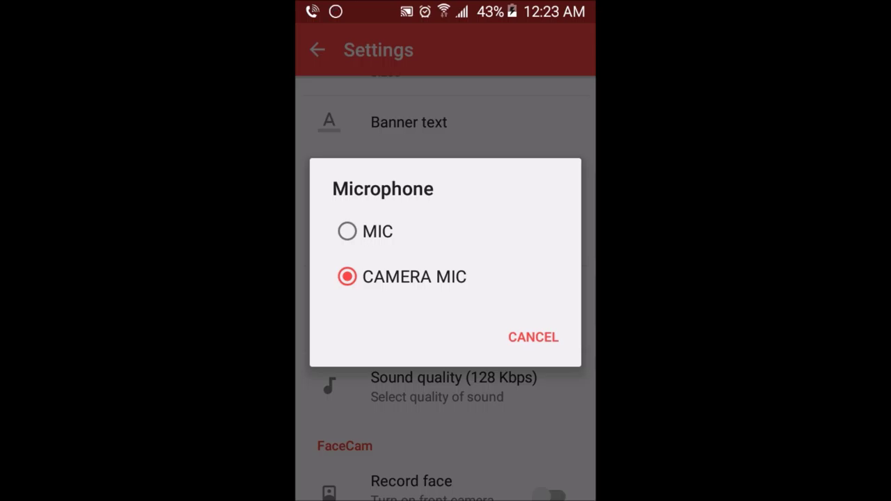
left_click(457, 438)
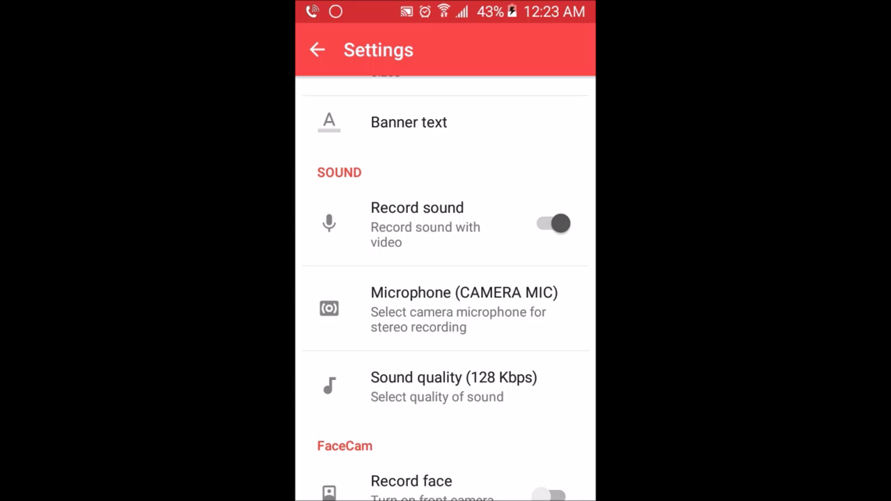
left_click(441, 404)
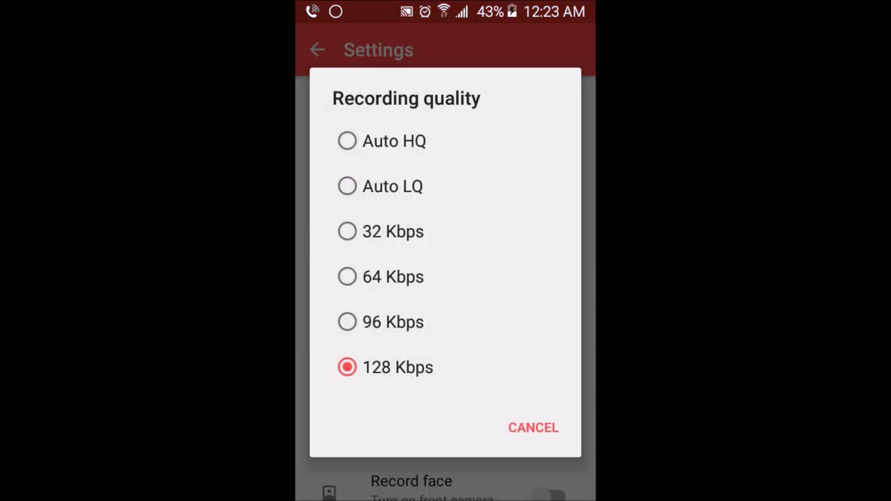
Step: Keep 128 Kbps sound quality, review Settings down to Version 8.0, and return to the main screen
left_click(462, 485)
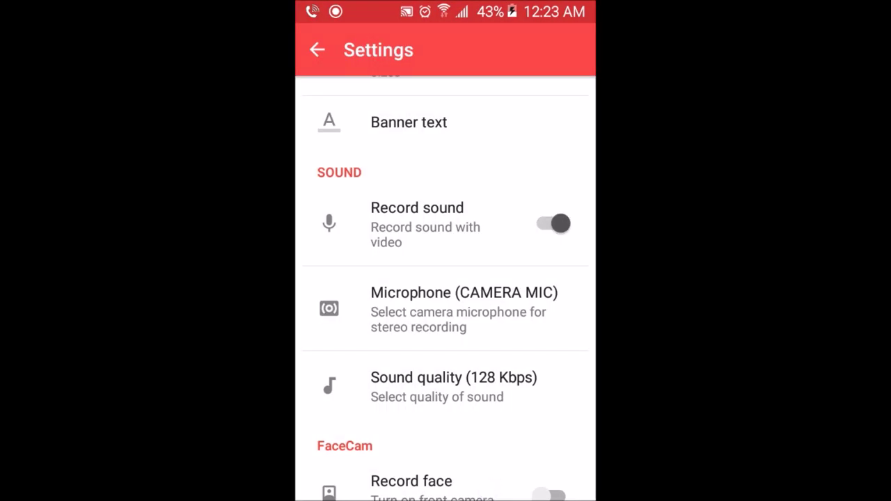
left_click_drag(559, 449, 559, 282)
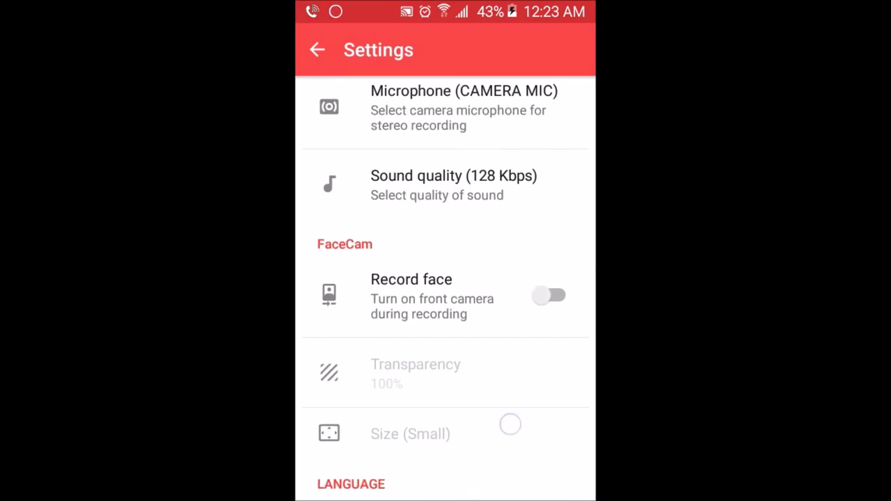
left_click_drag(508, 424, 553, 282)
left_click_drag(501, 426, 562, 252)
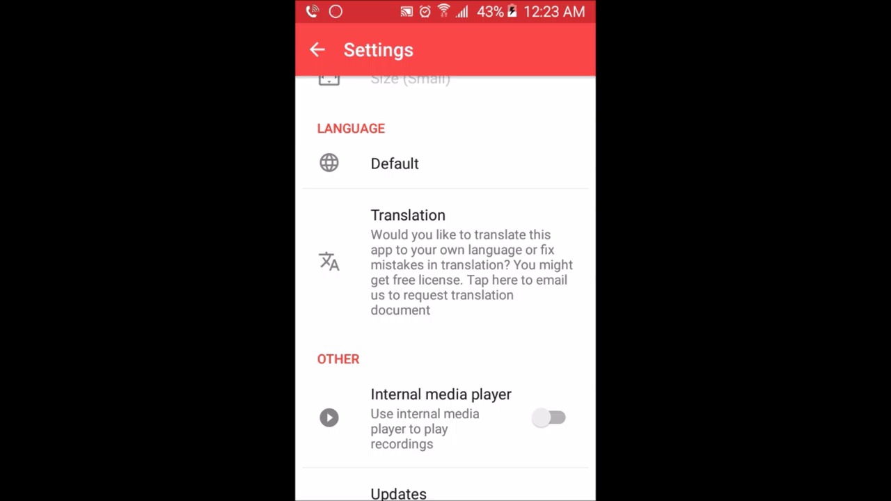
left_click_drag(515, 466, 547, 362)
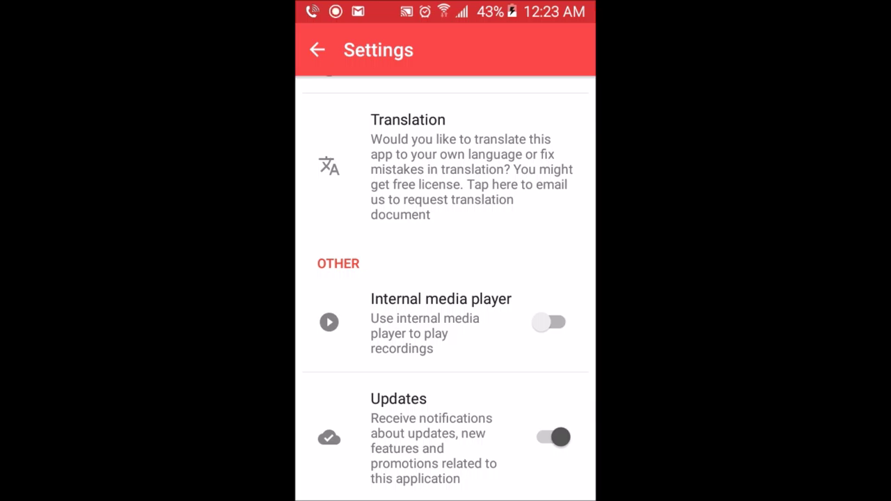
scroll(549, 299, "down", 2)
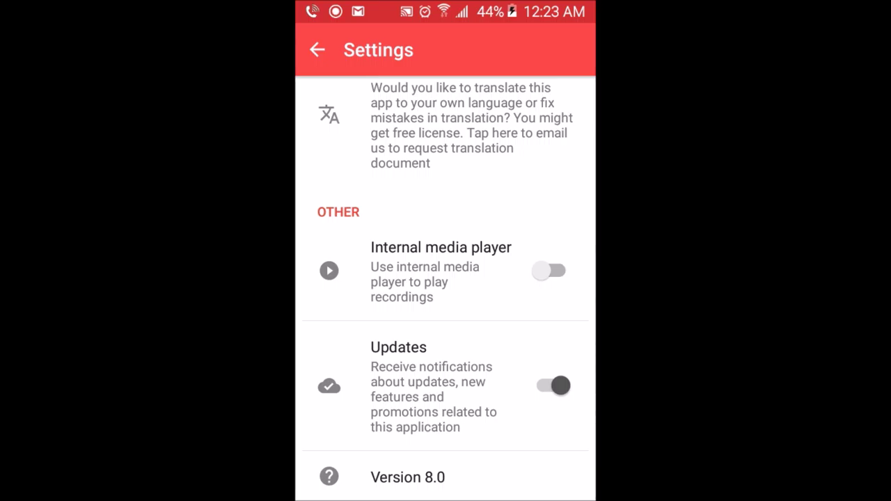
scroll(427, 348, "up", 5)
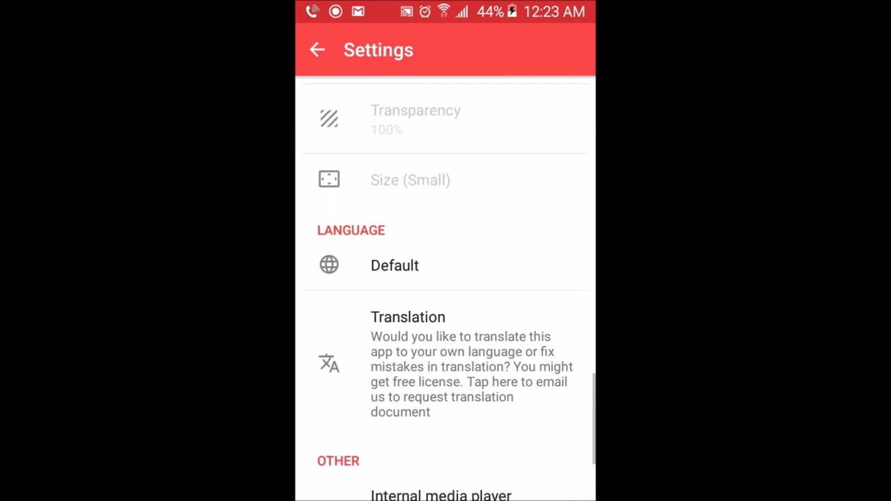
left_click(317, 49)
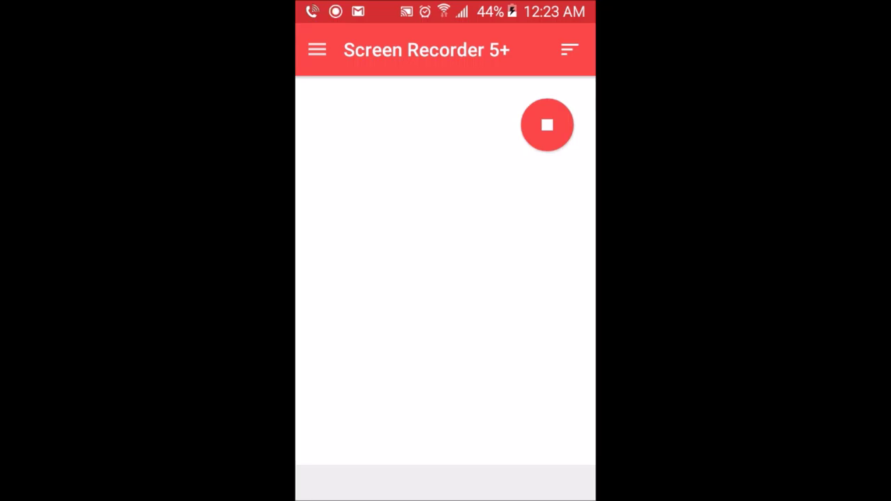
Step: View the Web access page's local download address twice, then reopen the features drawer
left_click(317, 50)
left_click(453, 309)
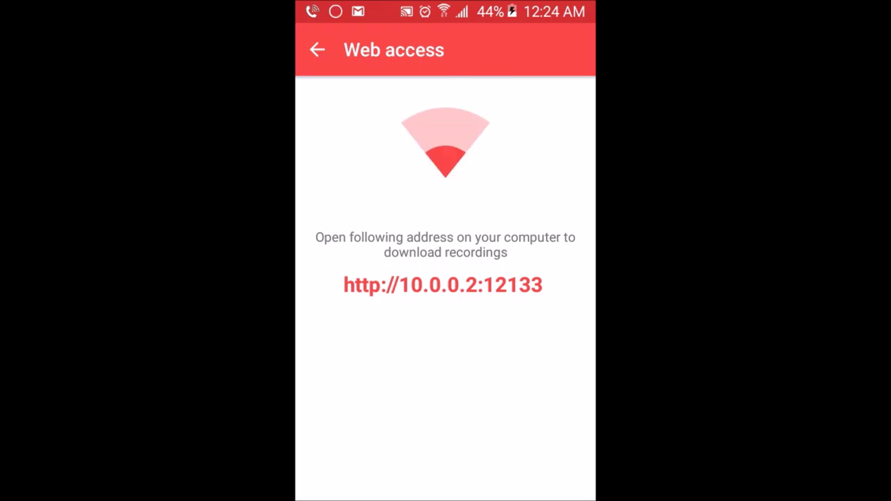
left_click(317, 50)
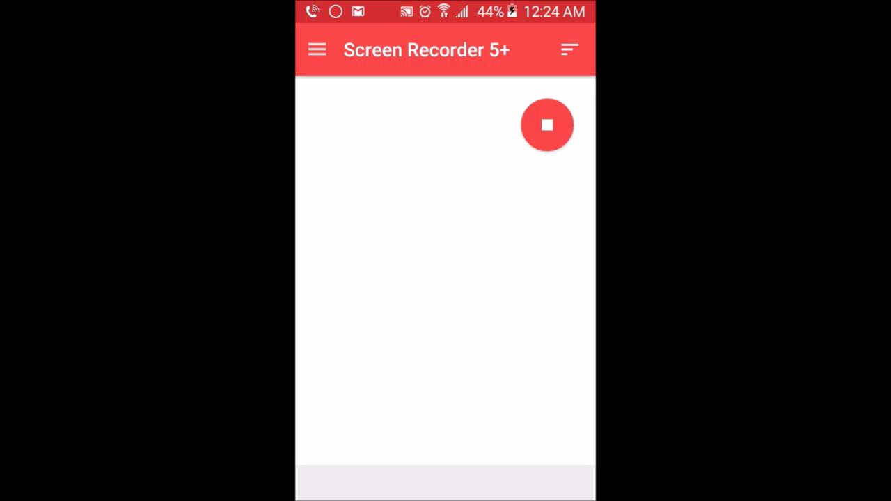
left_click(317, 49)
left_click(442, 307)
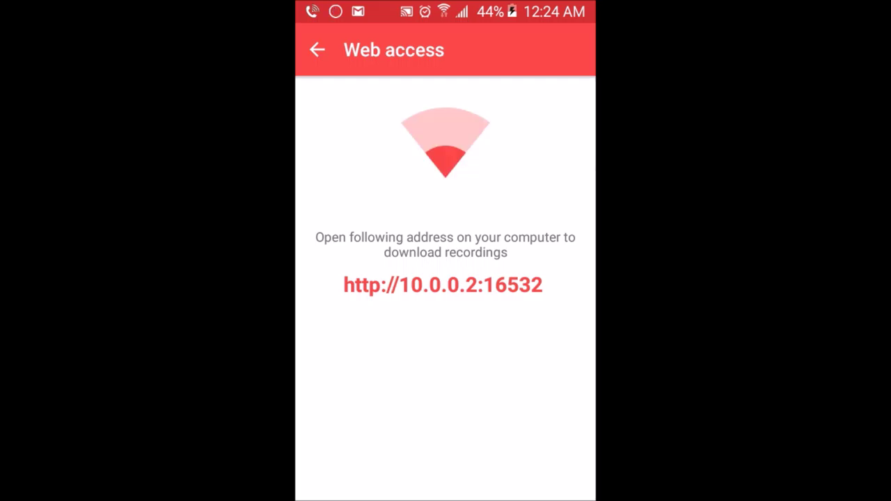
left_click(317, 49)
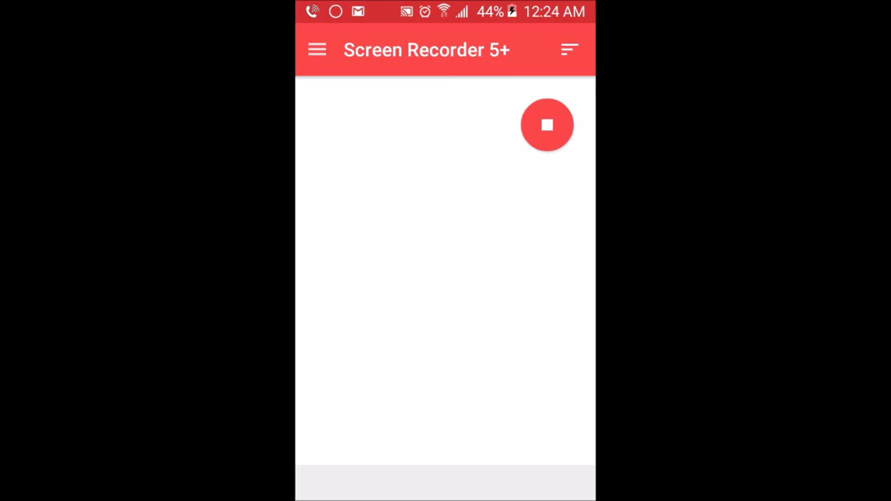
left_click(317, 49)
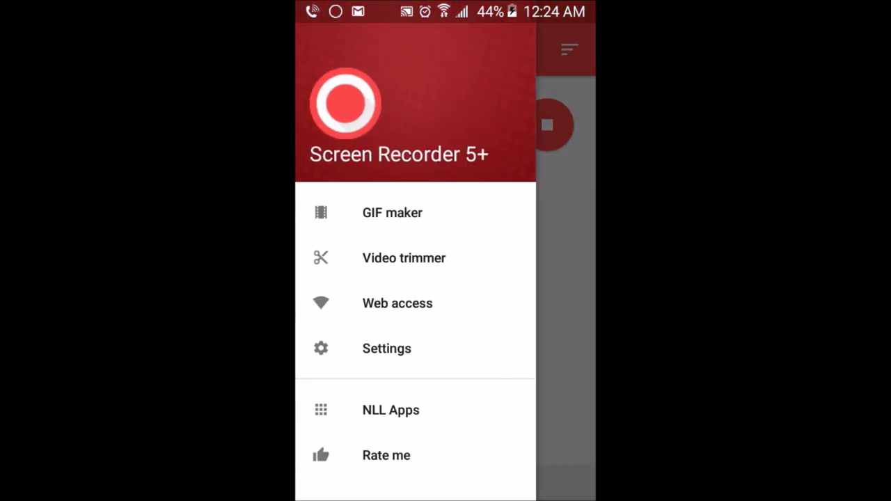
Step: Open the Video trimmer, showing no video loaded and the timeline at 00:00
left_click(444, 264)
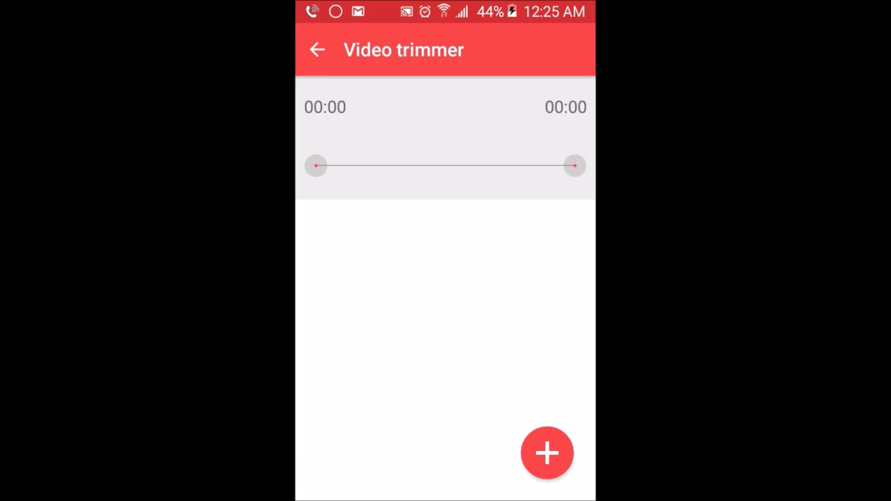
left_click(318, 50)
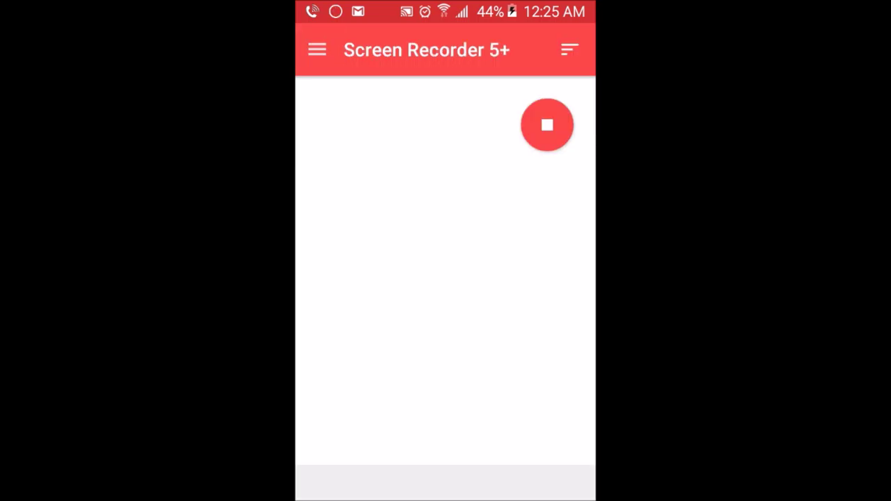
left_click(322, 59)
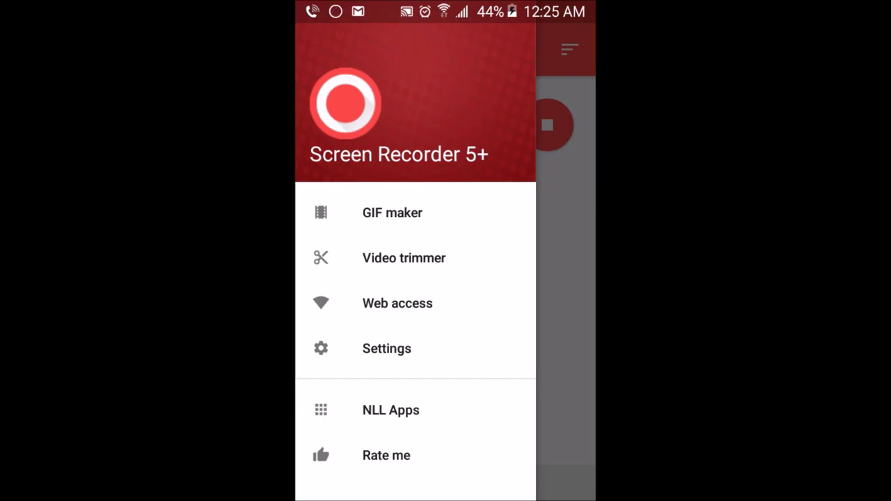
left_click(417, 217)
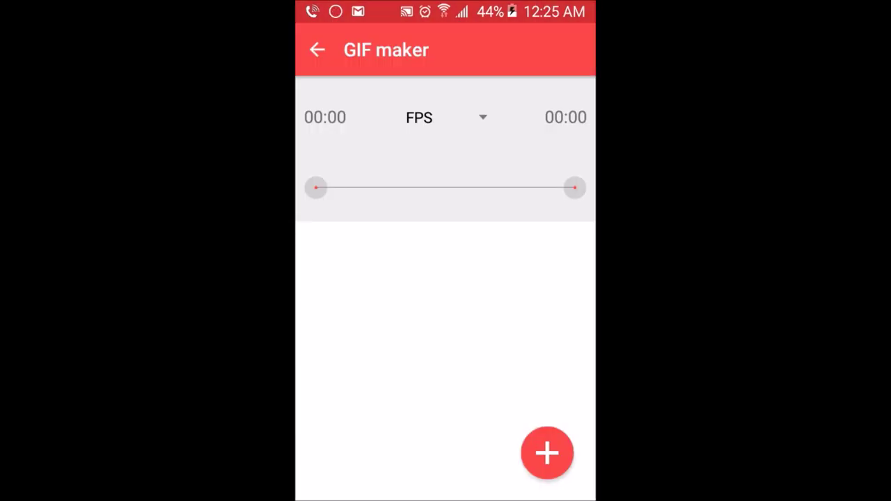
left_click(470, 129)
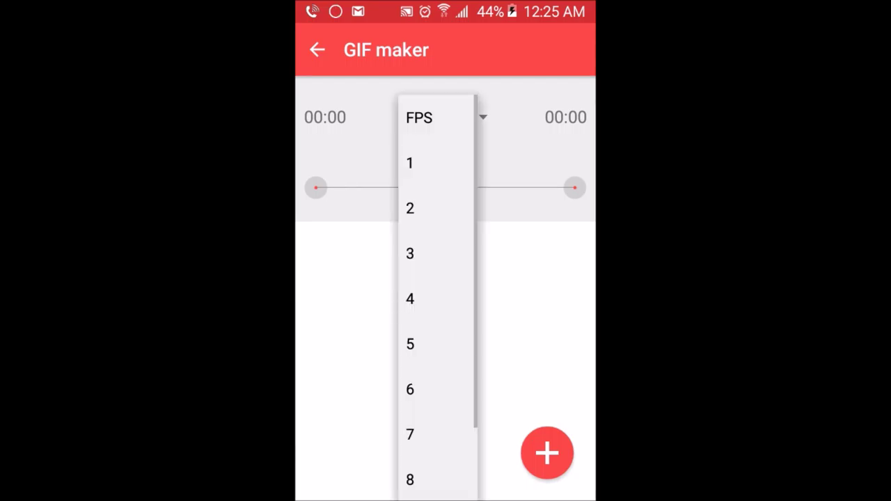
left_click(574, 275)
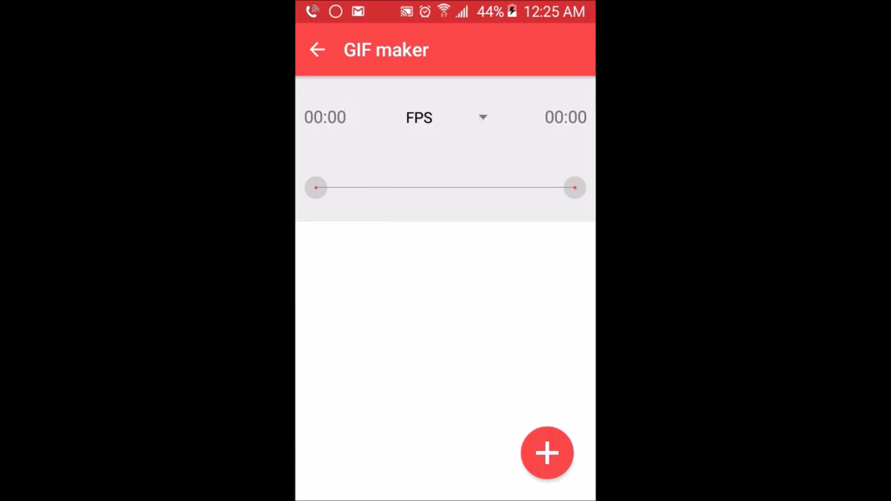
left_click(317, 50)
left_click(317, 50)
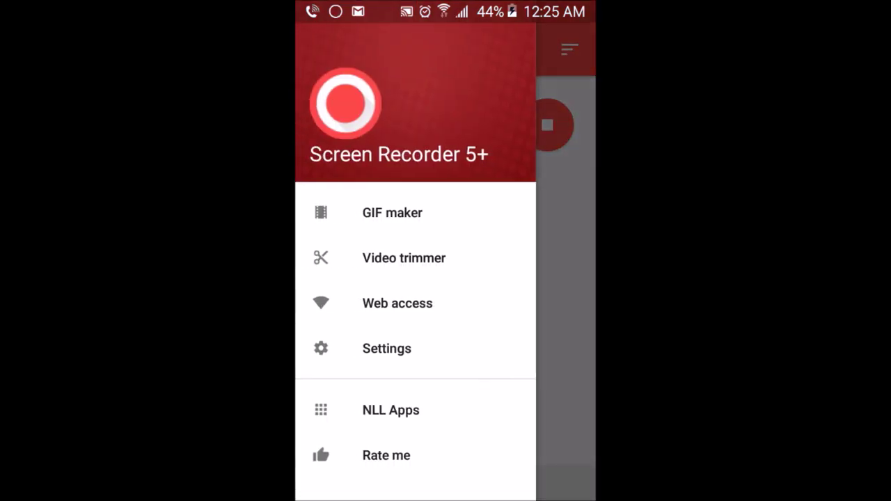
left_click(369, 257)
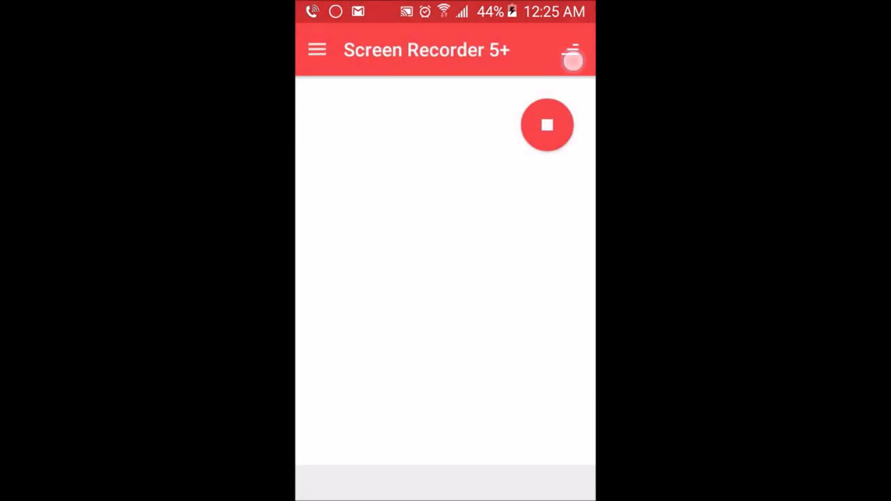
left_click(317, 49)
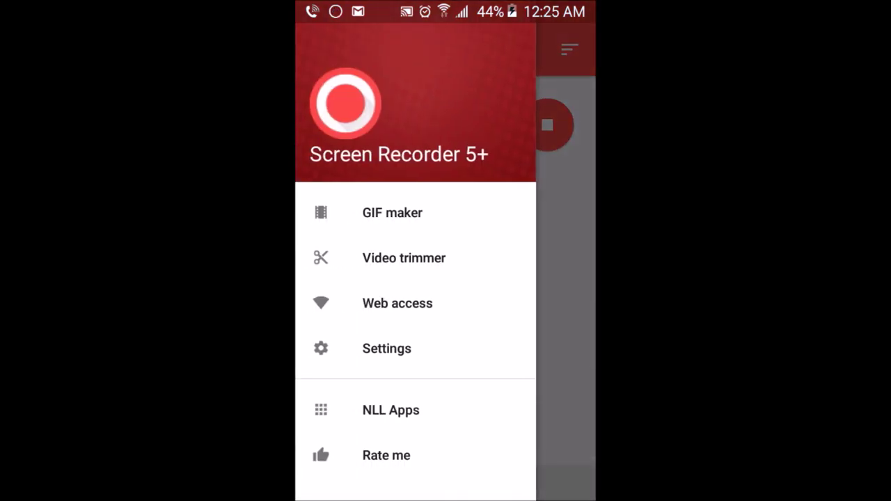
left_click(437, 411)
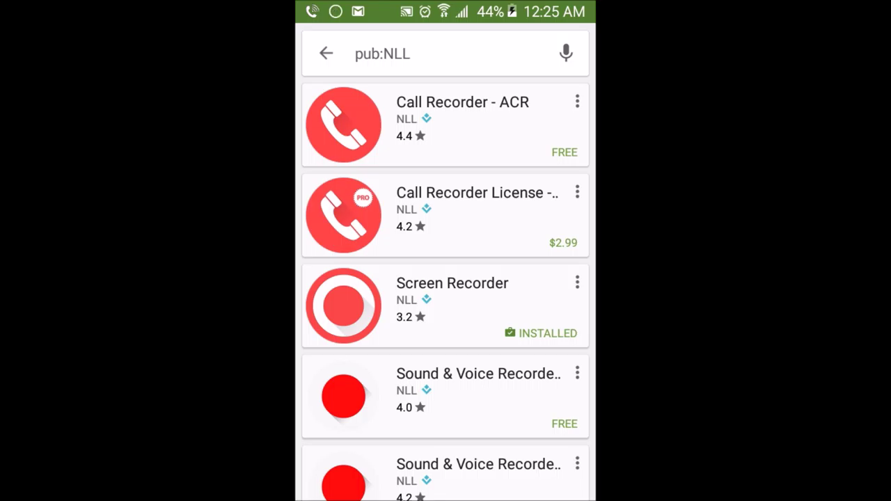
left_click_drag(521, 409, 578, 246)
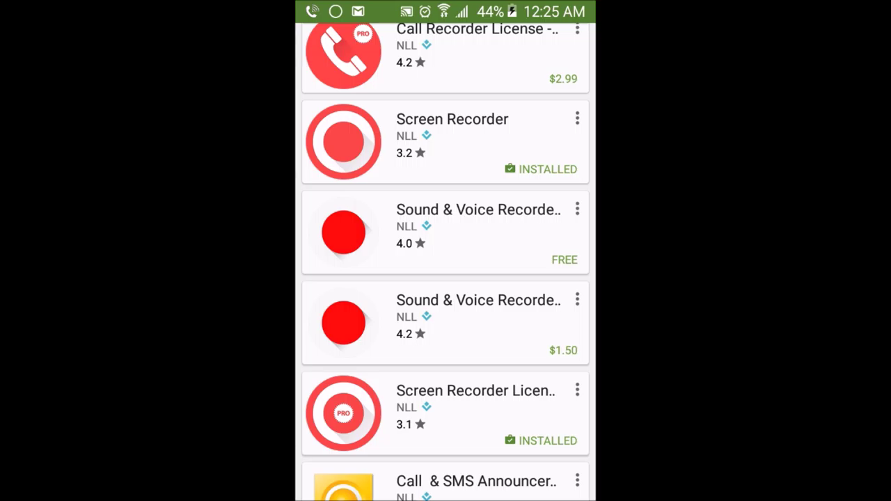
mouse_move(521, 460)
left_mouse_down()
mouse_move(568, 321)
mouse_move(583, 157)
left_mouse_up()
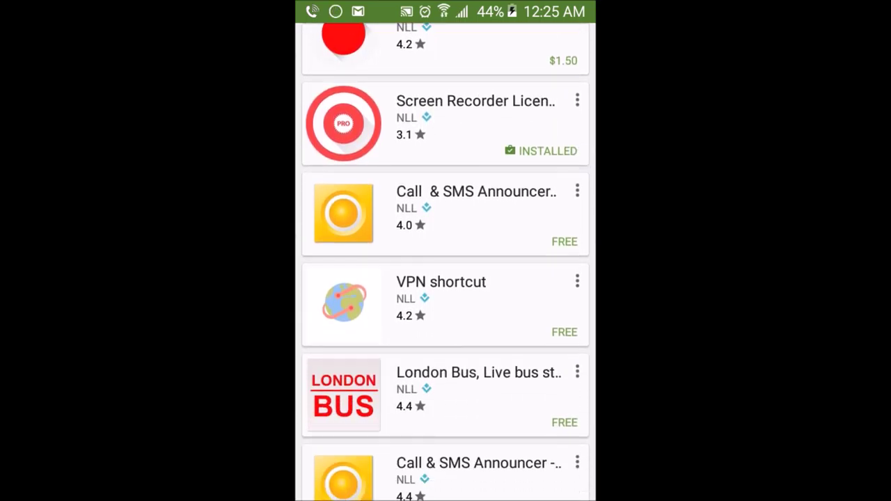
left_click_drag(555, 469, 583, 189)
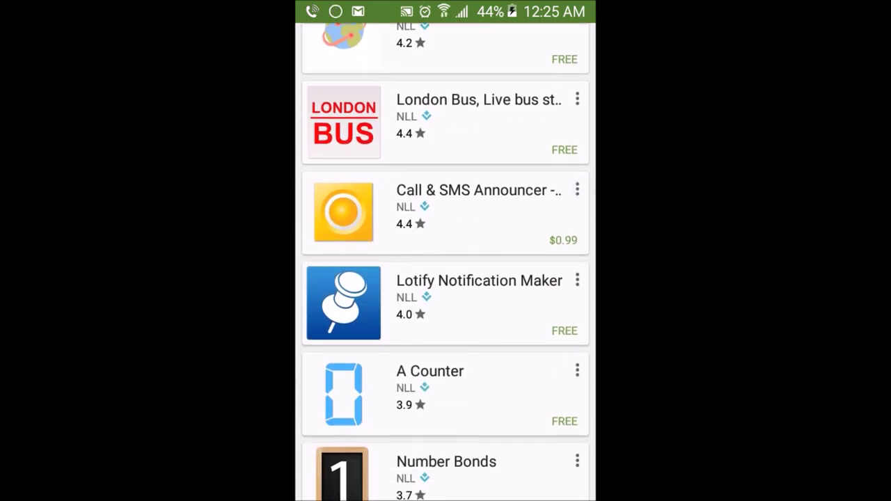
left_click_drag(541, 450, 549, 249)
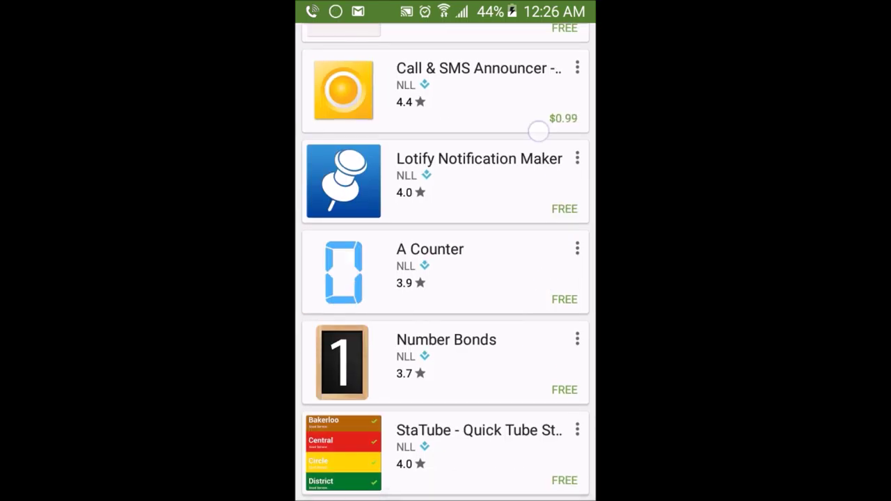
left_click_drag(538, 131, 523, 261)
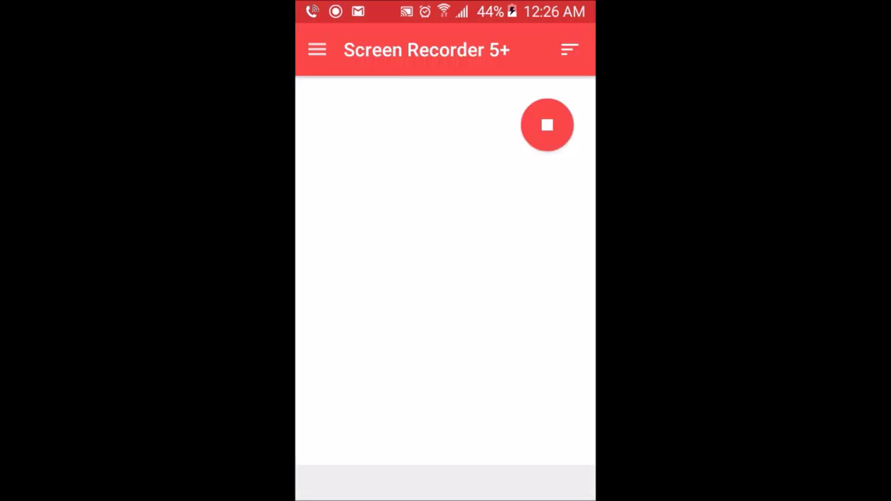
left_click(317, 45)
left_click_drag(488, 332, 390, 332)
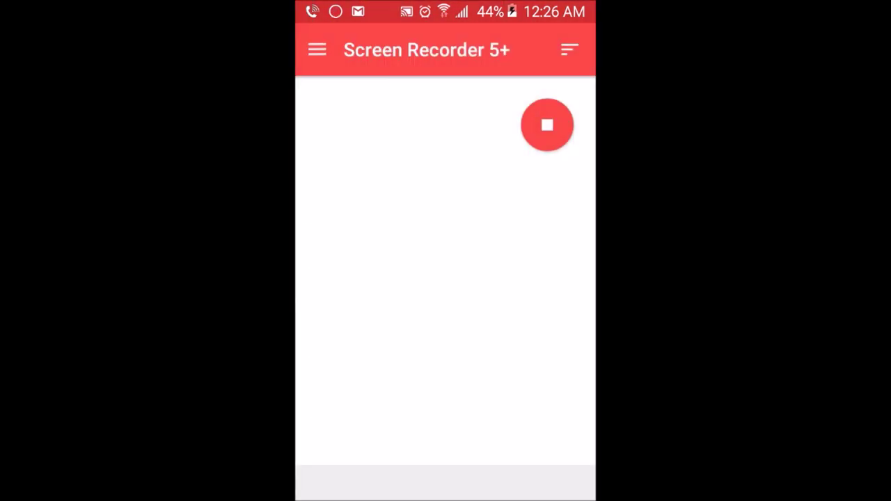